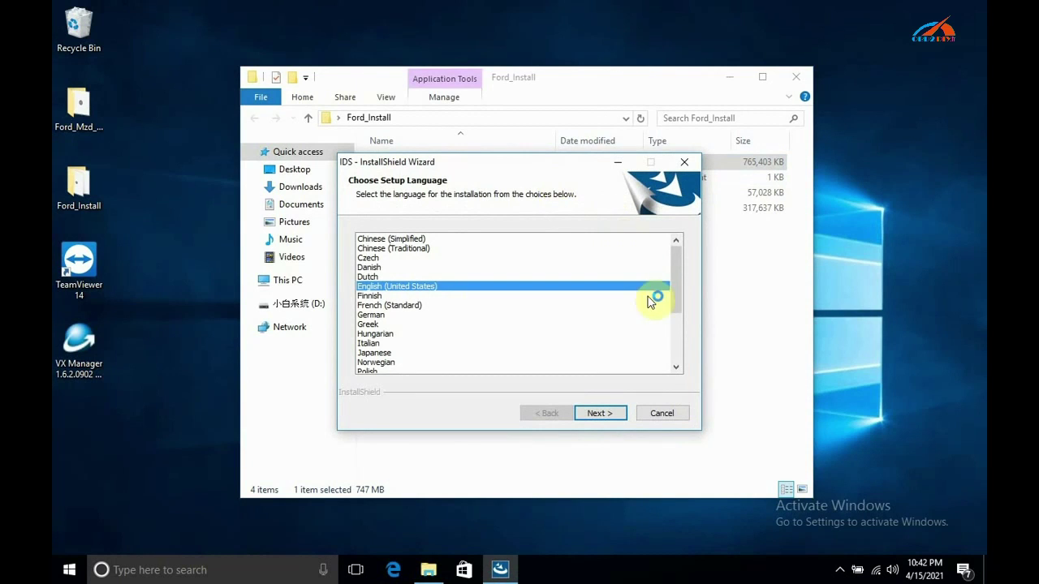
- Set the IDS-121.01 installation language to English (United States), agree to the required restart and proceed to the license agreement
scroll(679, 344, down, 4)
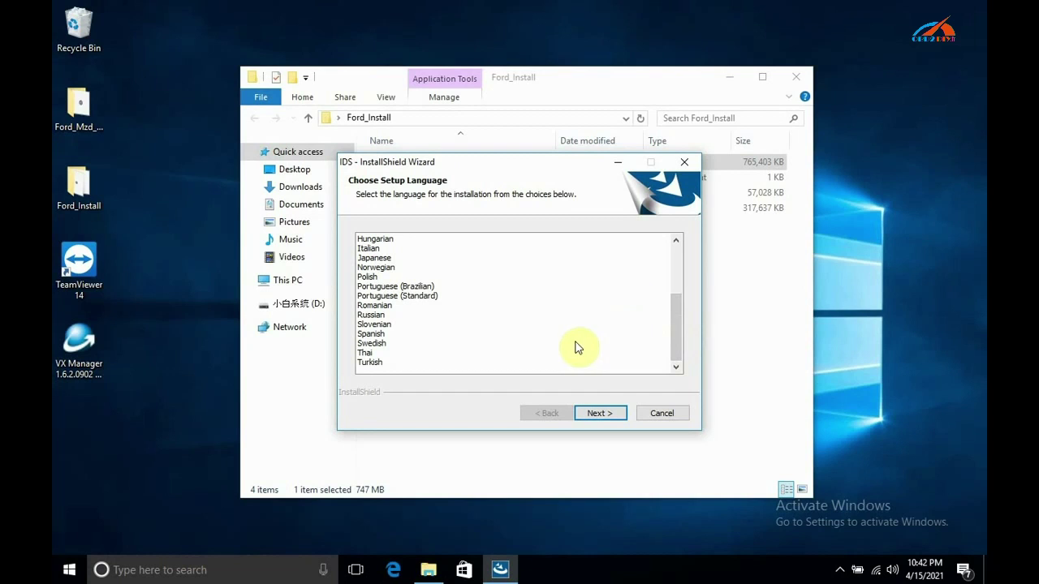
click(611, 415)
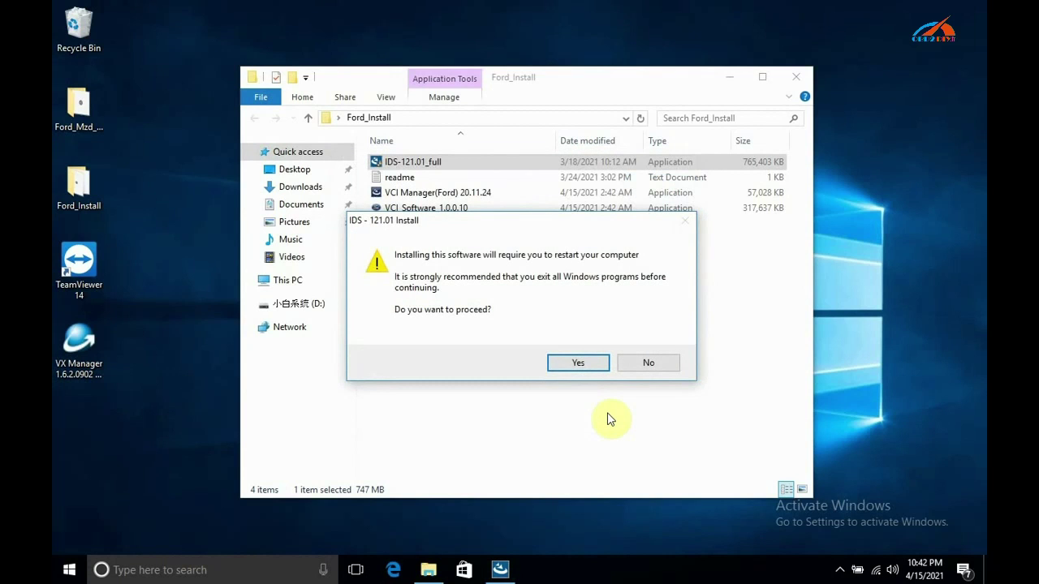
click(592, 364)
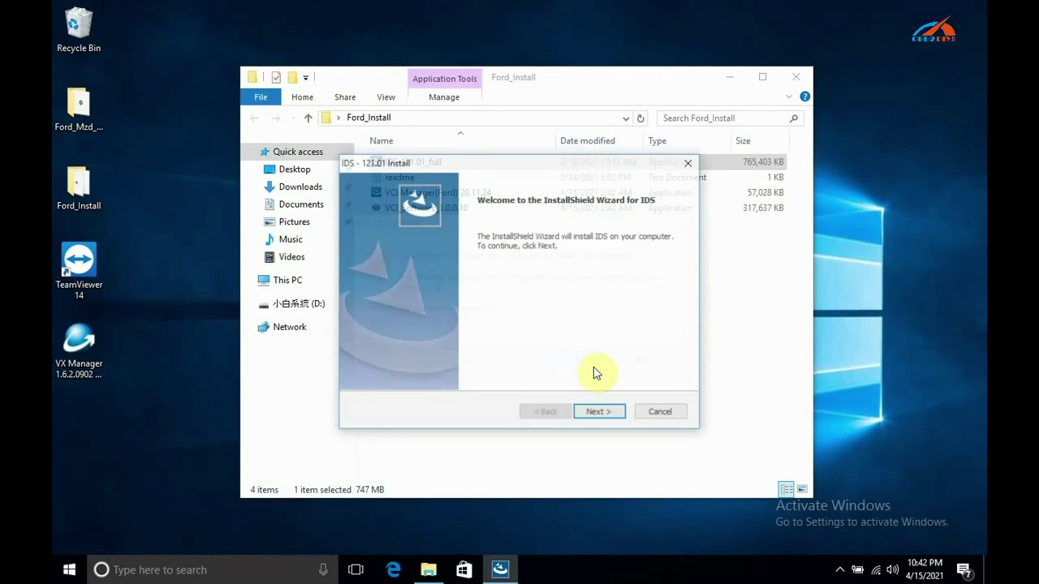
click(600, 413)
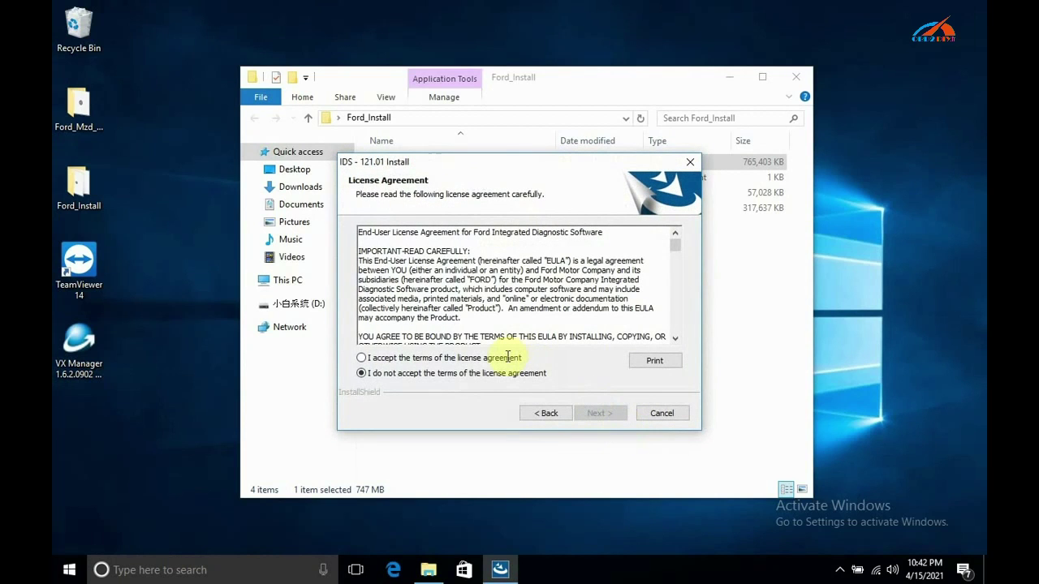
- Accept the license terms, install IDS on drive C and dismiss the VCI firmware notice
click(497, 359)
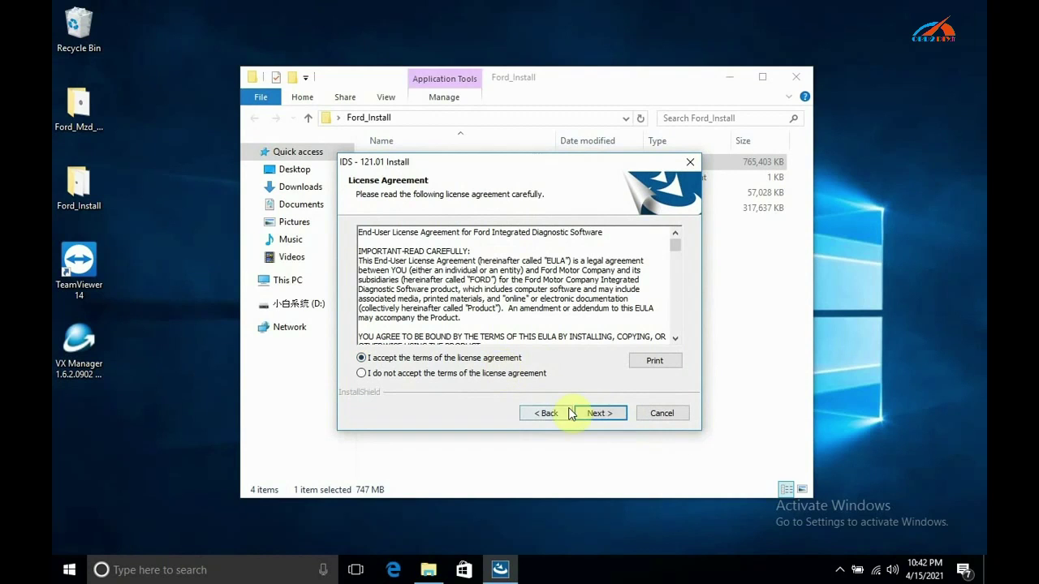
click(599, 414)
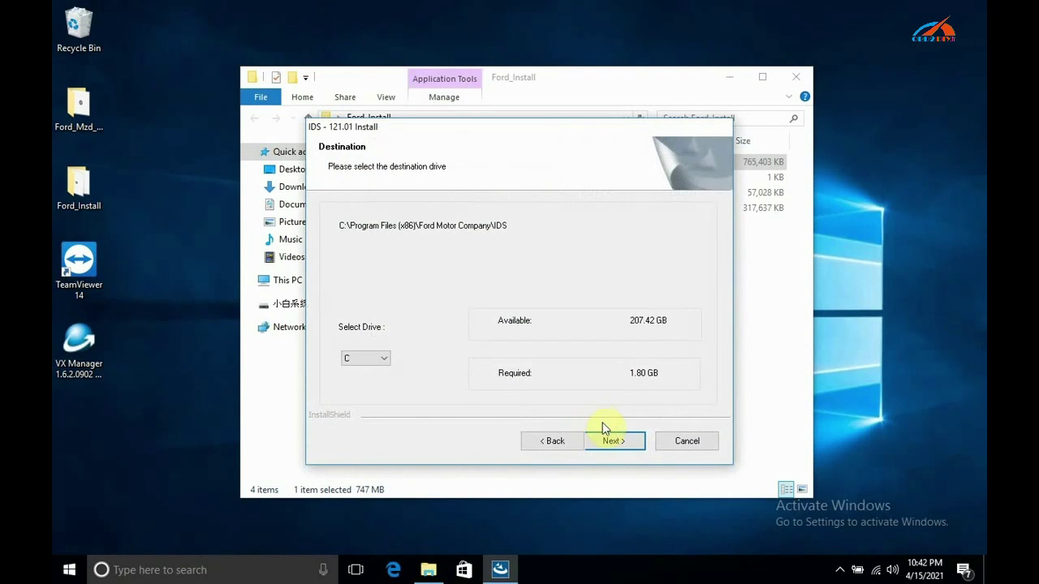
click(606, 441)
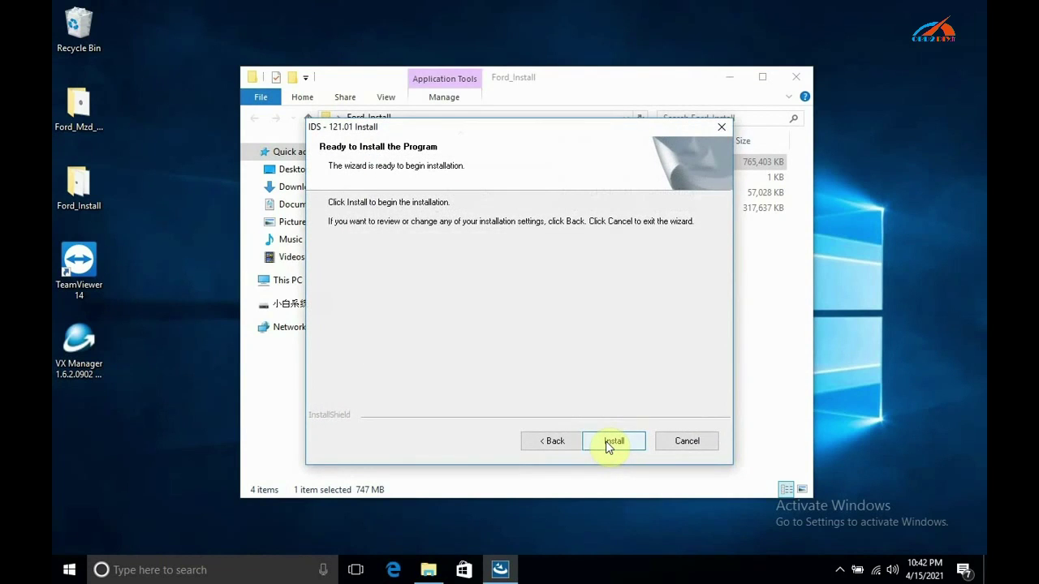
click(606, 442)
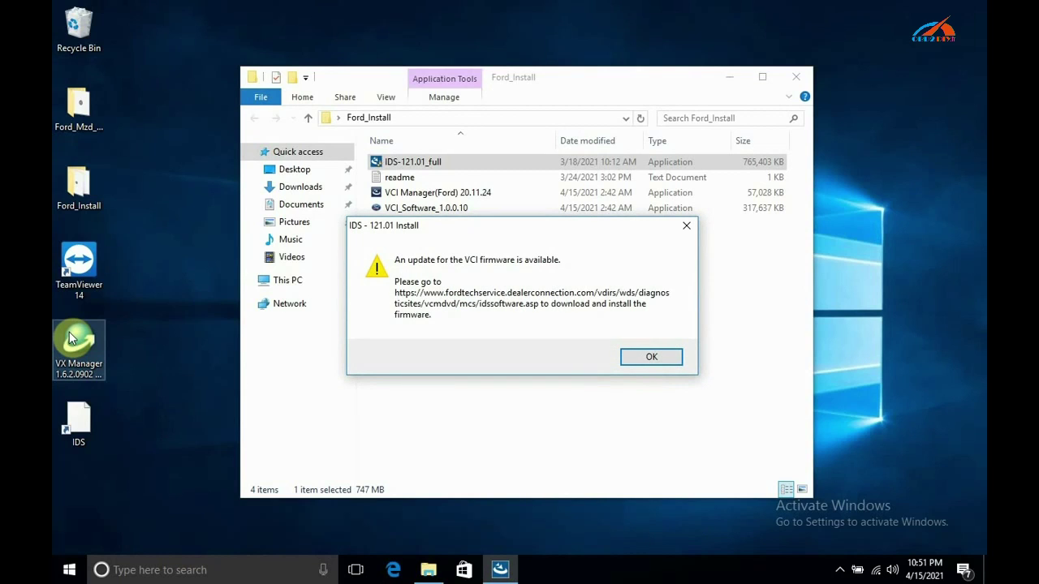
click(653, 357)
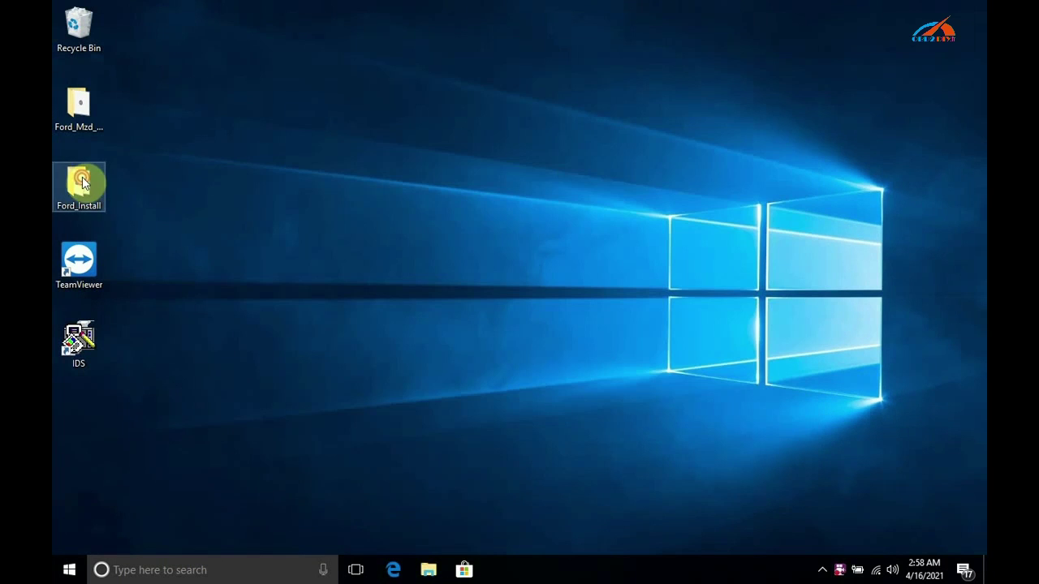
- Install VCI Manager(Ford) 20.11.24 from the Ford_Install folder on the desktop and finish its setup
double_click(84, 183)
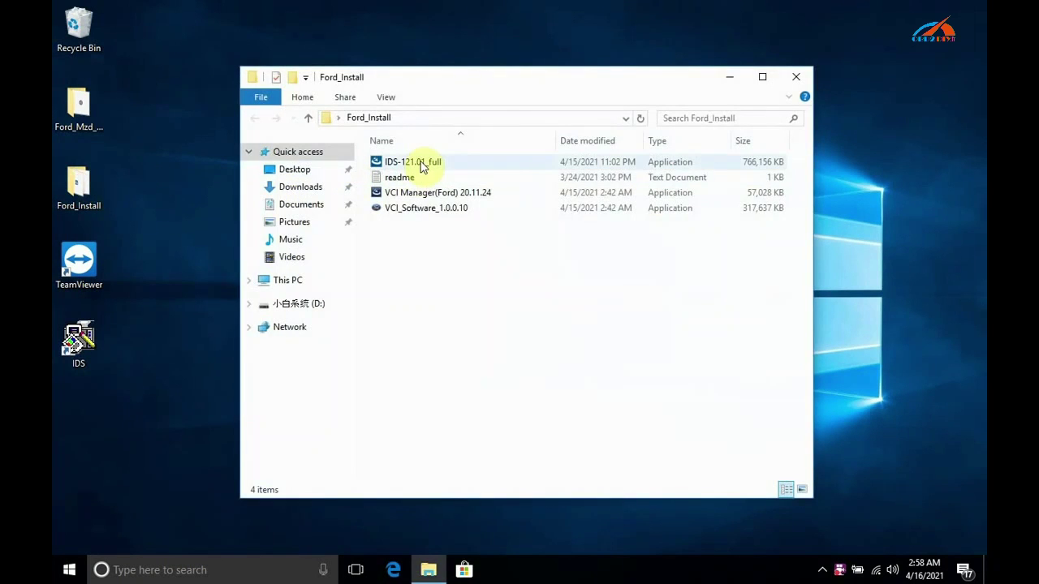
click(418, 193)
right_click(423, 191)
click(445, 203)
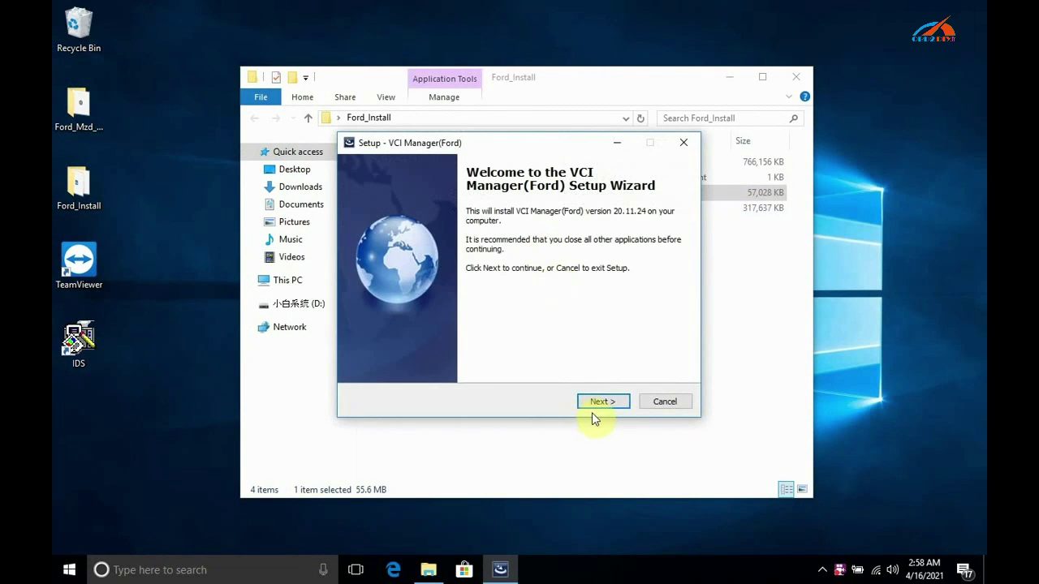
click(595, 402)
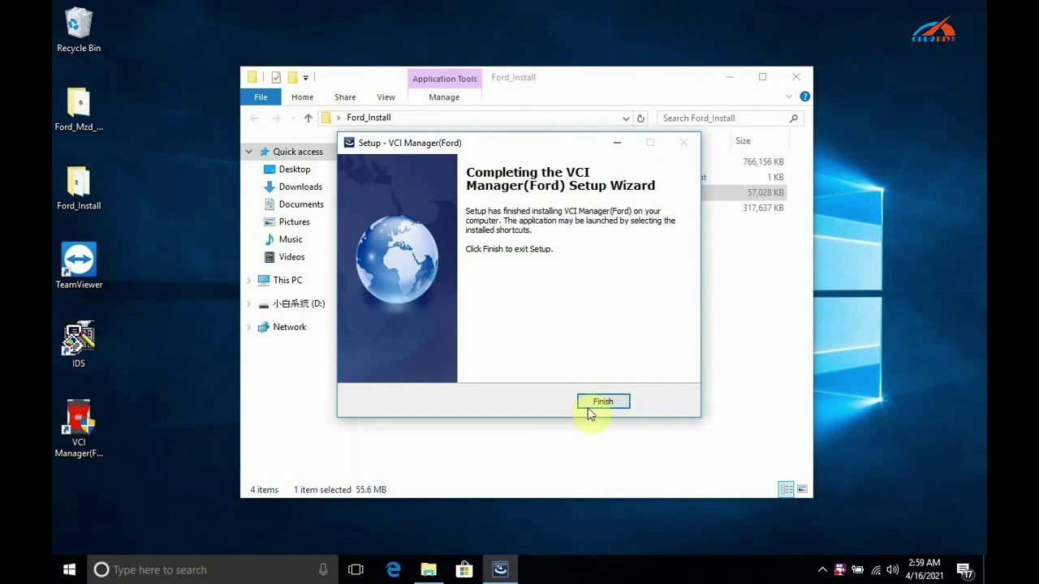
click(613, 405)
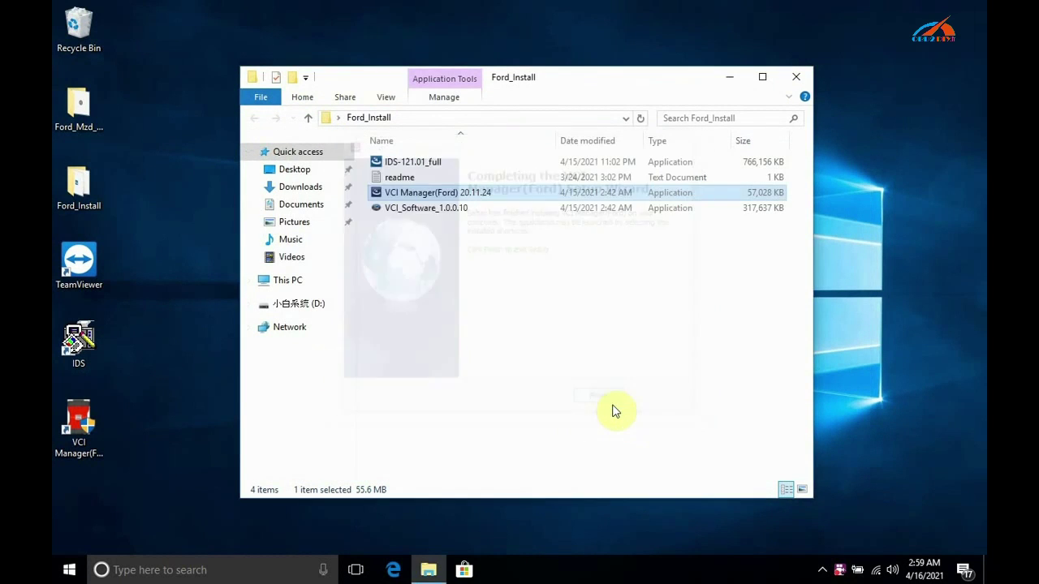
- Install VCI_Software_1.0.0.10 from the Ford_Install folder, finish its setup and close the folder
click(465, 208)
right_click(471, 210)
click(516, 242)
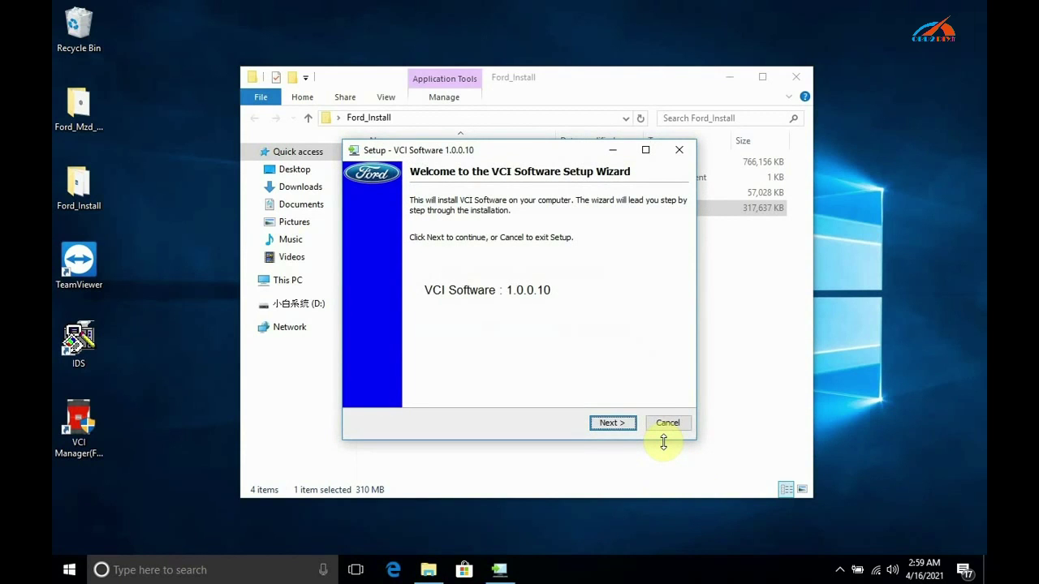
click(612, 423)
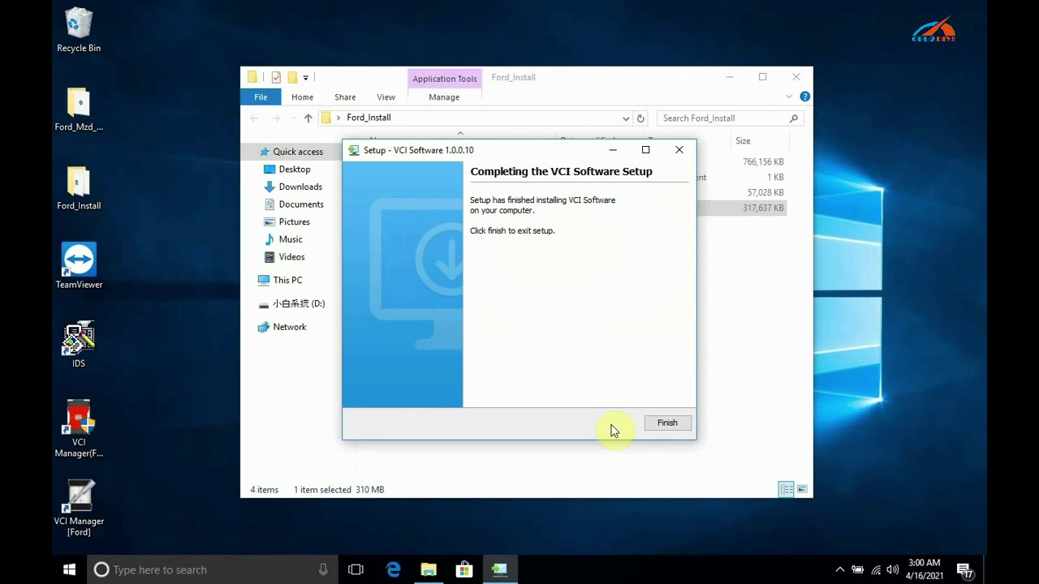
click(678, 425)
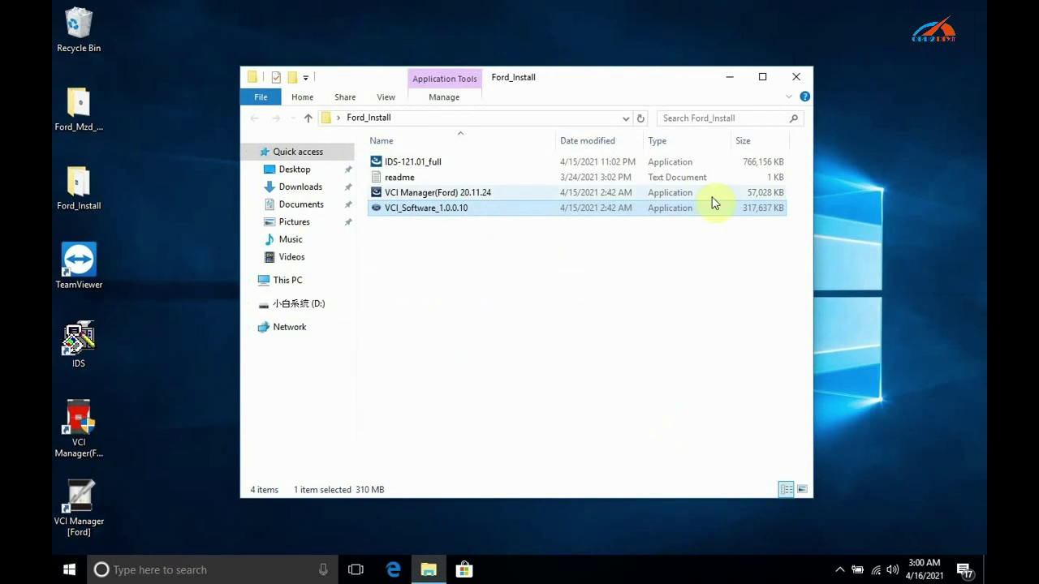
click(796, 76)
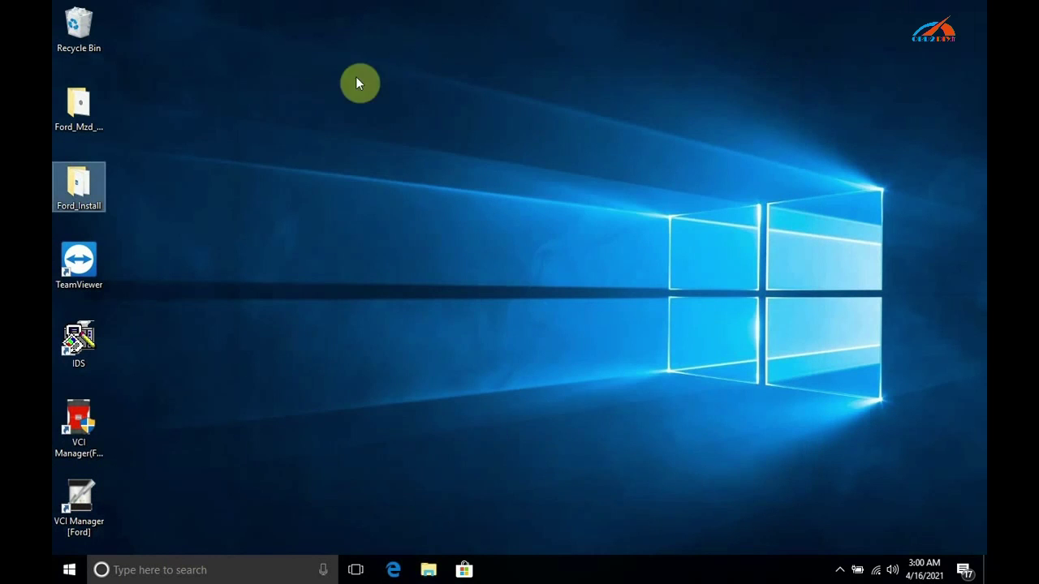
- Move IDS_Patch out of the Ford_Mzd_Patch folder onto the desktop and close the folder
double_click(98, 107)
drag(477, 165, 152, 41)
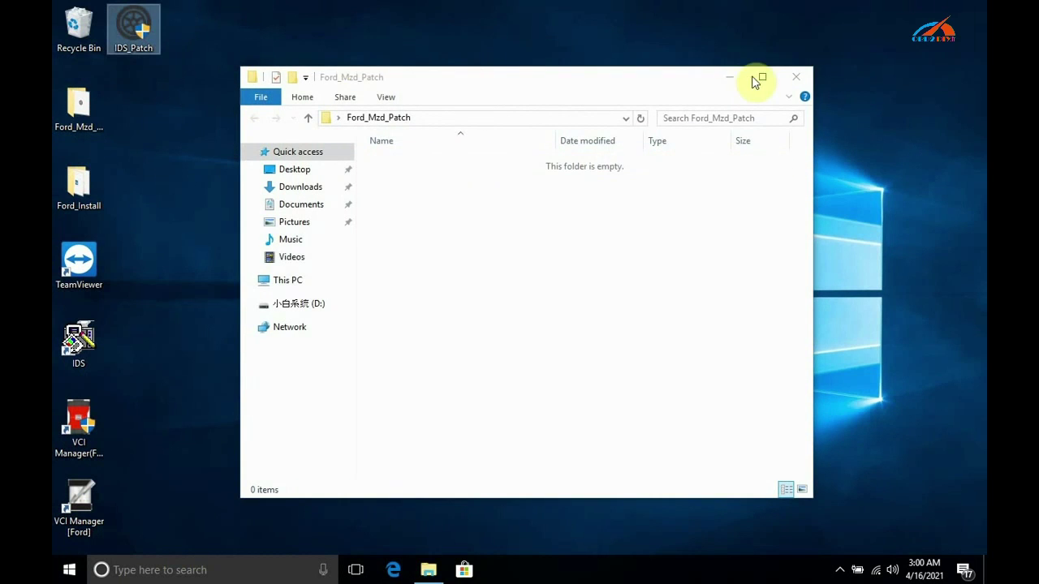
click(796, 77)
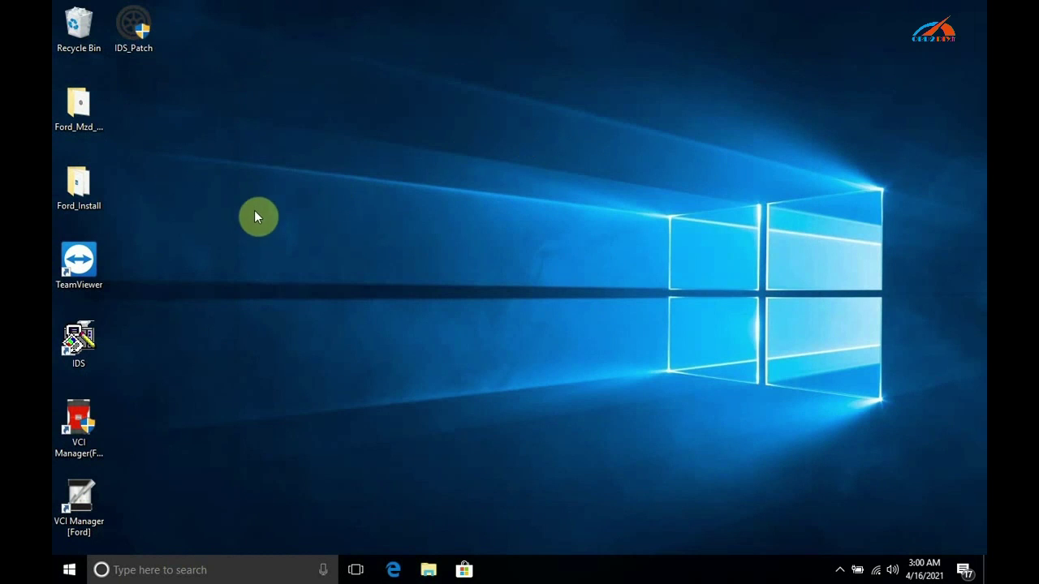
- Install VX Manager 1.8.4.0315 from the desktop, finishing setup without running VX Manager or visiting the website
right_click(138, 103)
click(296, 129)
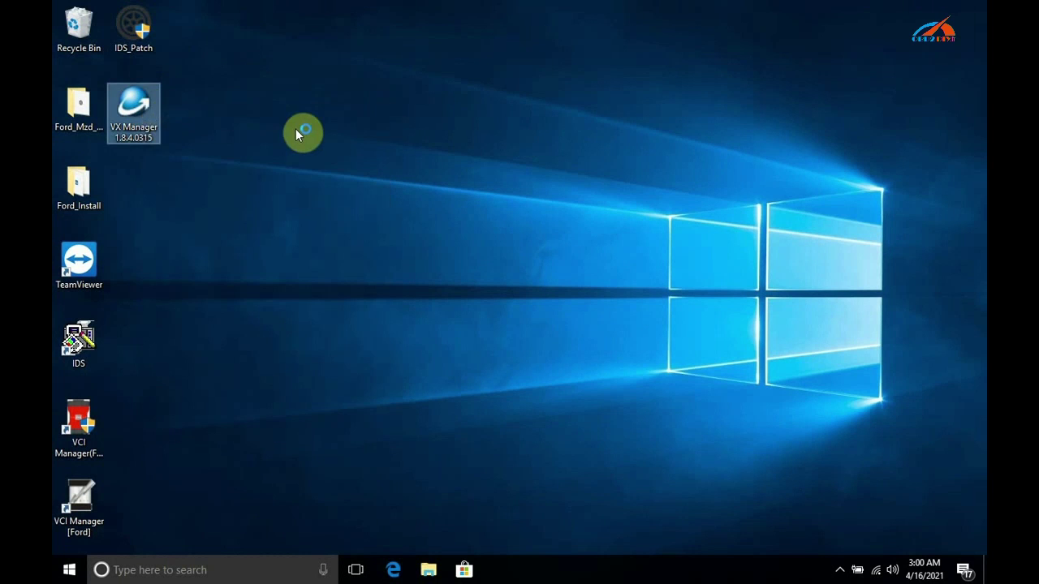
click(296, 128)
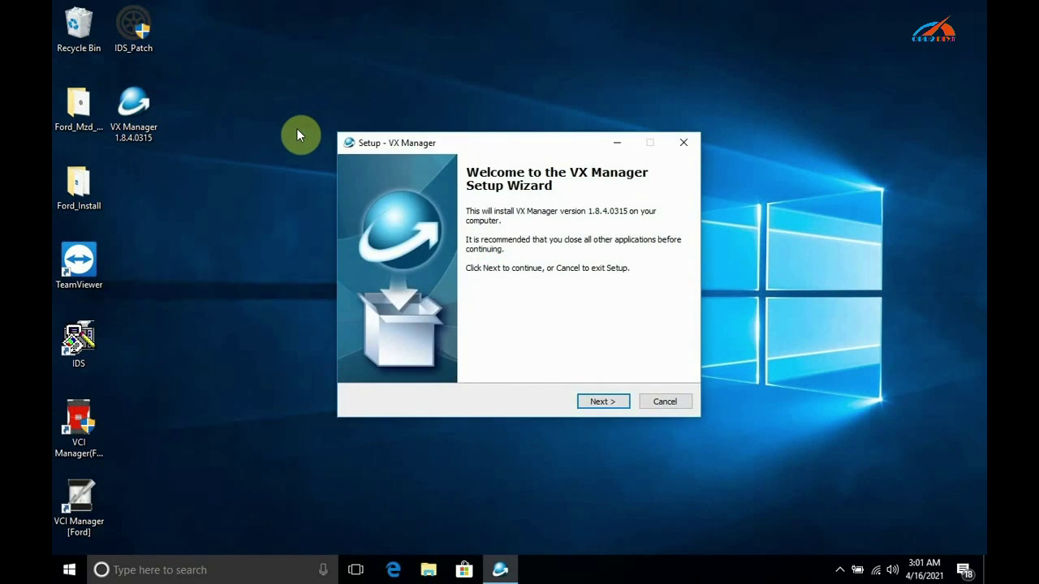
click(597, 401)
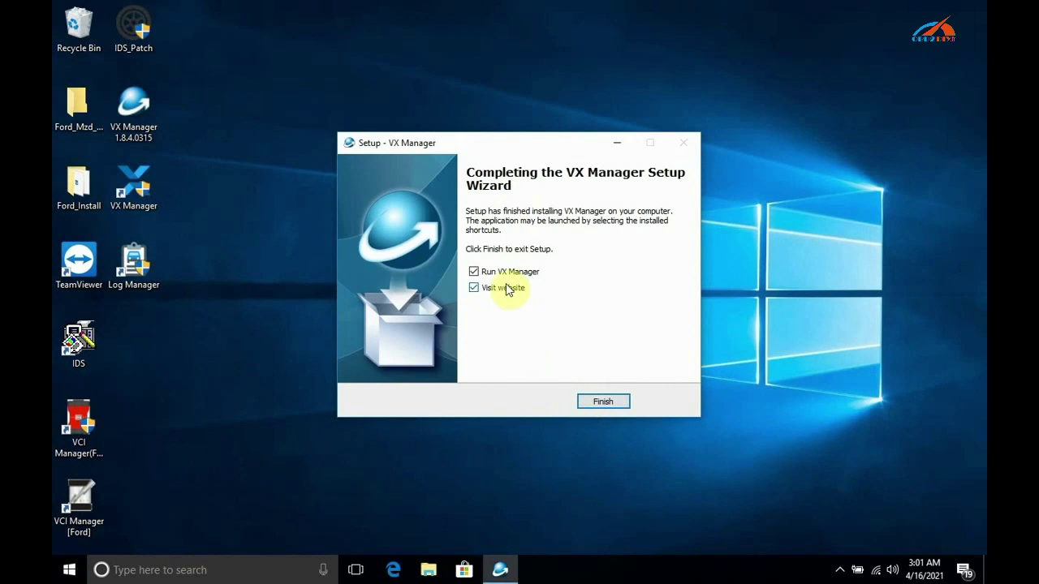
click(502, 289)
click(520, 276)
click(601, 401)
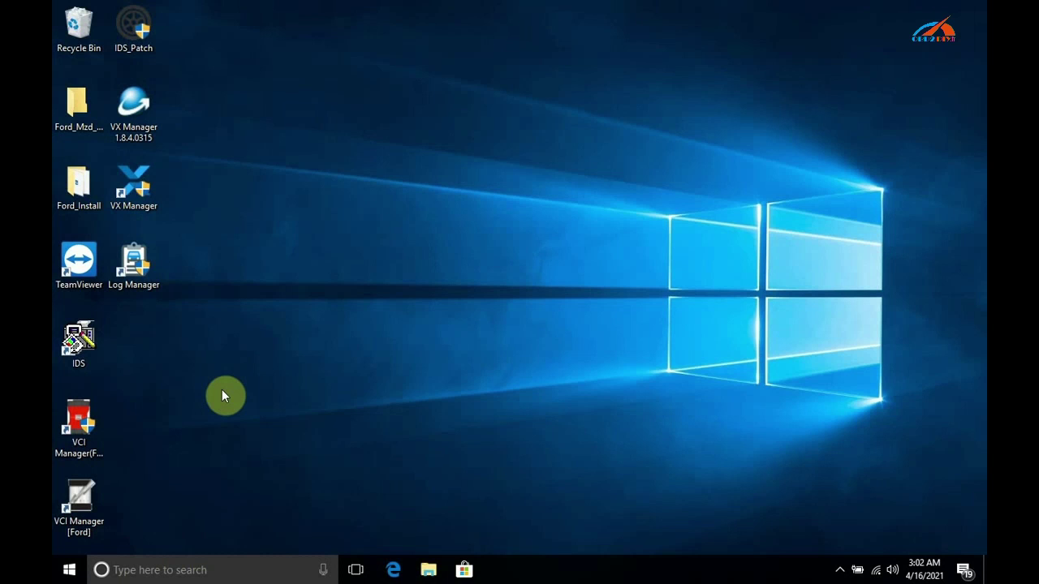
- Launch VX Manager and compare the VCI's current firmware version with the latest one, without upgrading
right_click(133, 202)
click(214, 215)
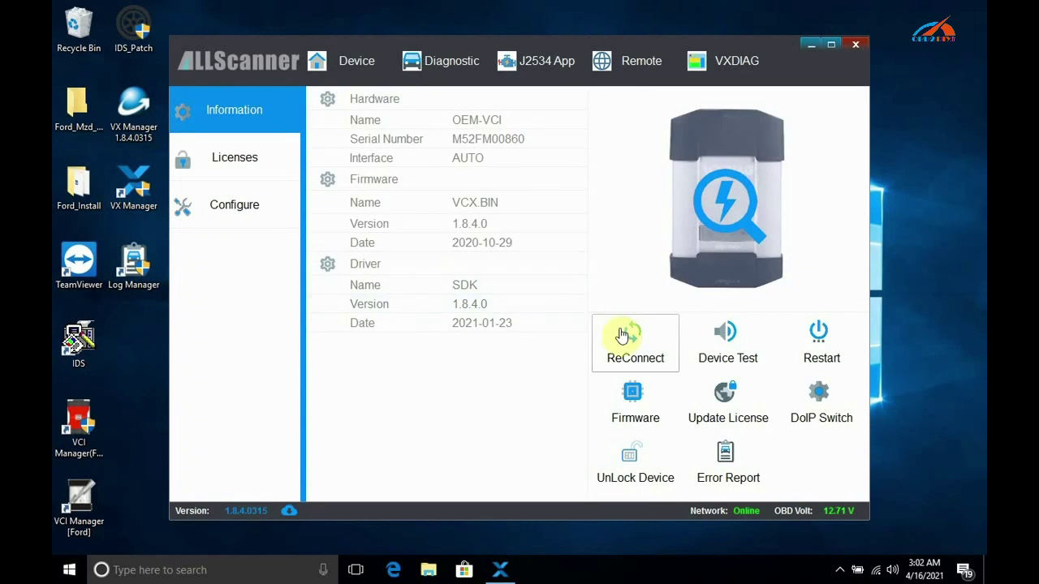
click(631, 402)
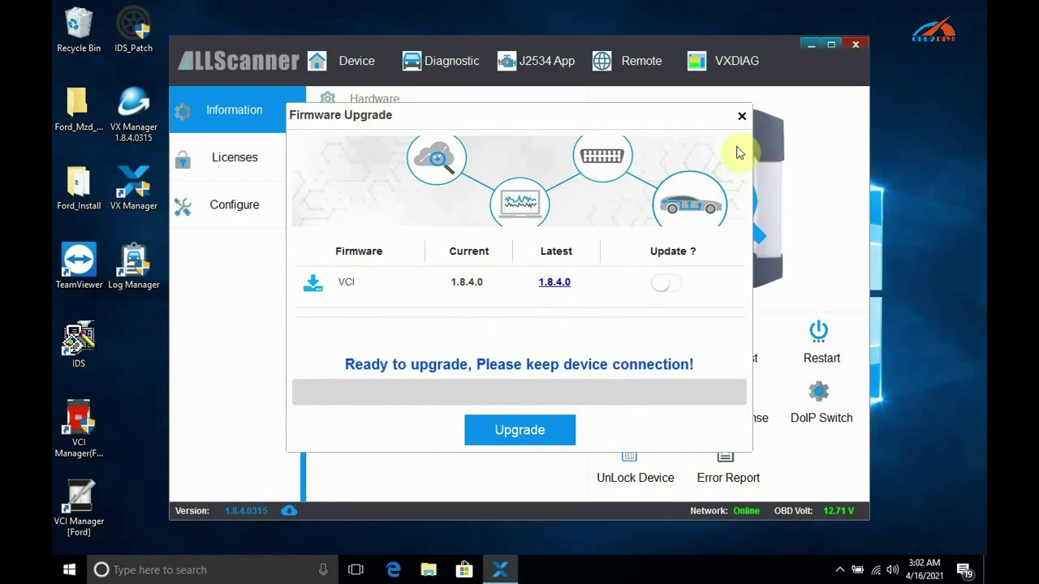
click(741, 120)
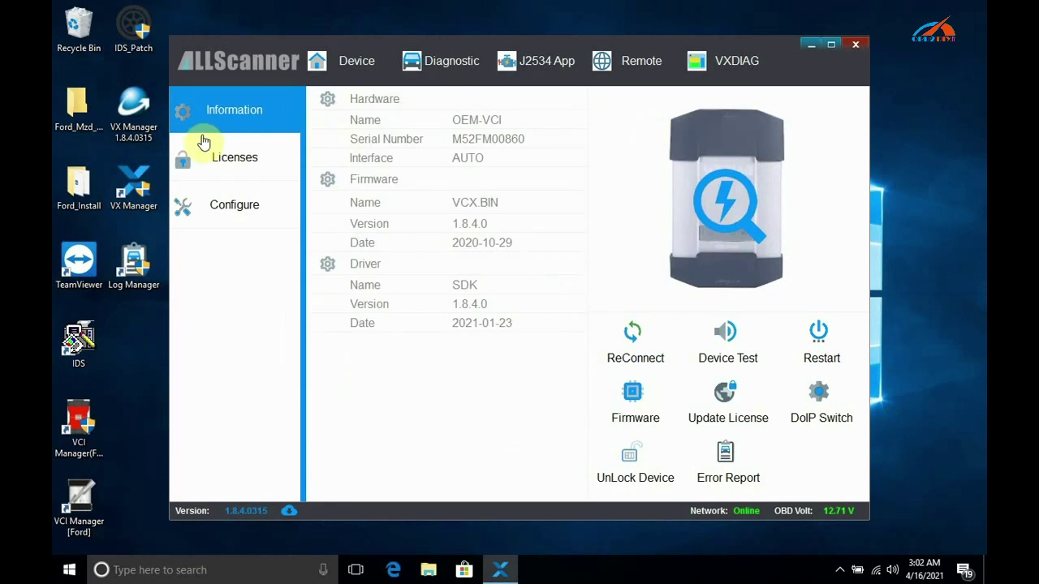
- Review the device's licenses and the installed diagnostic apps, and close VX Manager
click(255, 168)
click(472, 84)
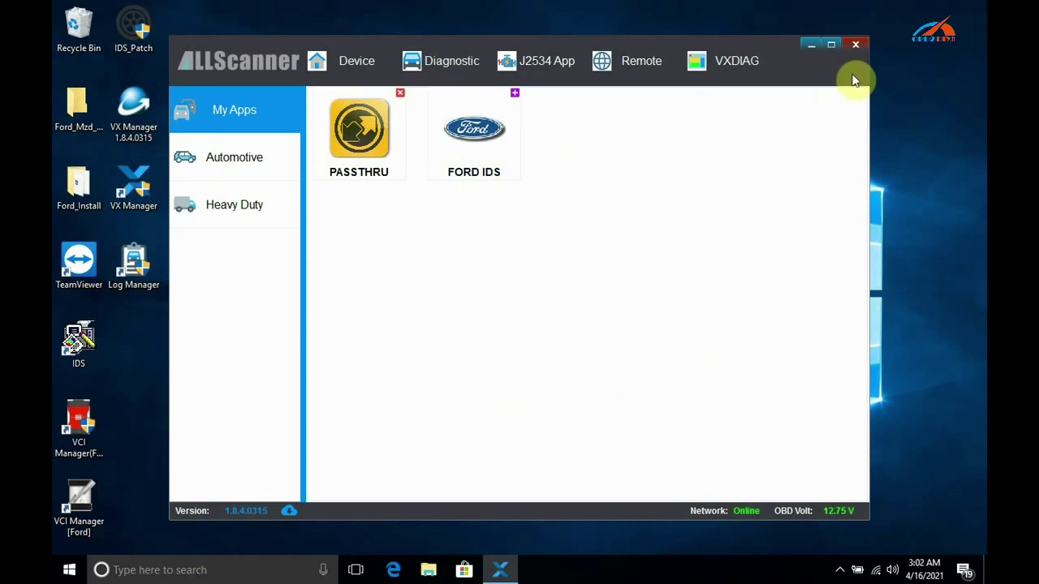
click(855, 45)
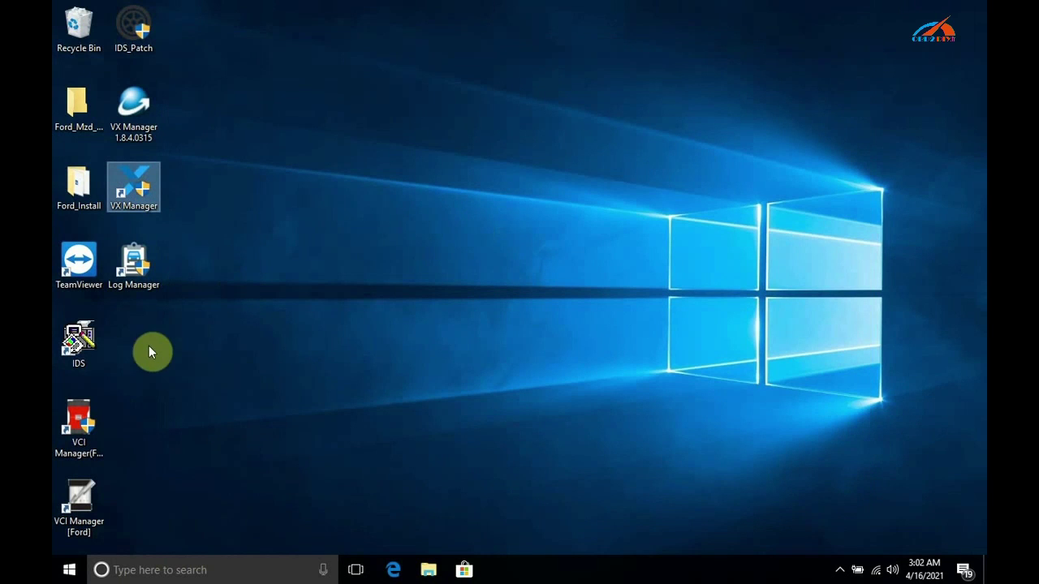
- Run IDS_Patch from the desktop and start a new IDS vehicle session of the All other type
right_click(131, 44)
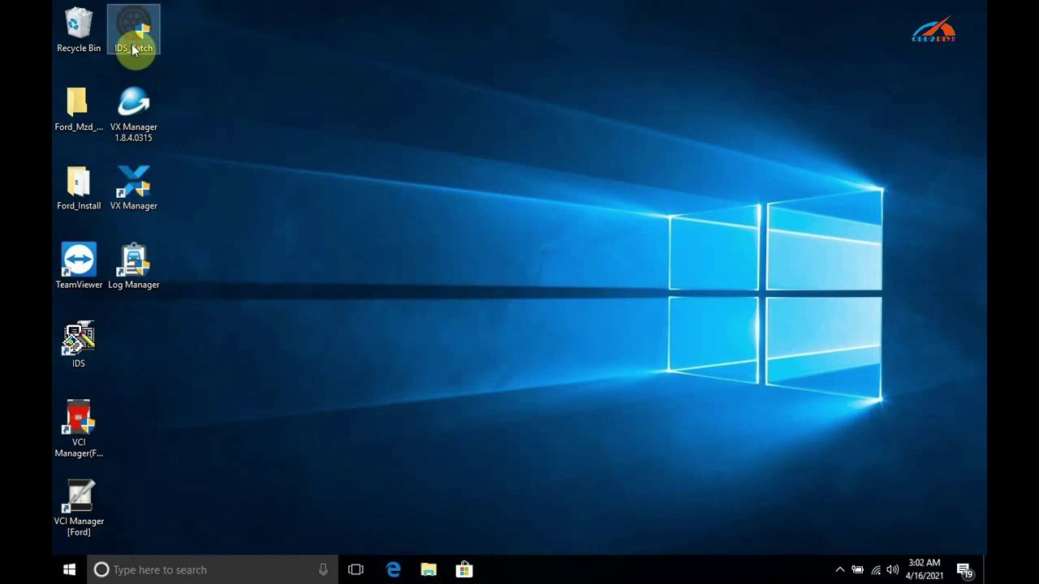
click(186, 57)
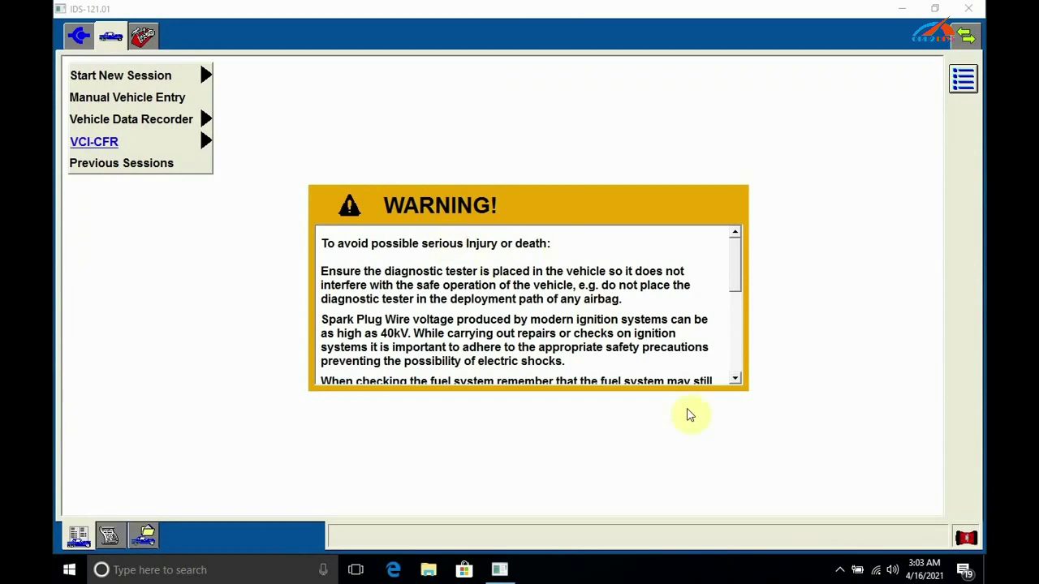
click(185, 78)
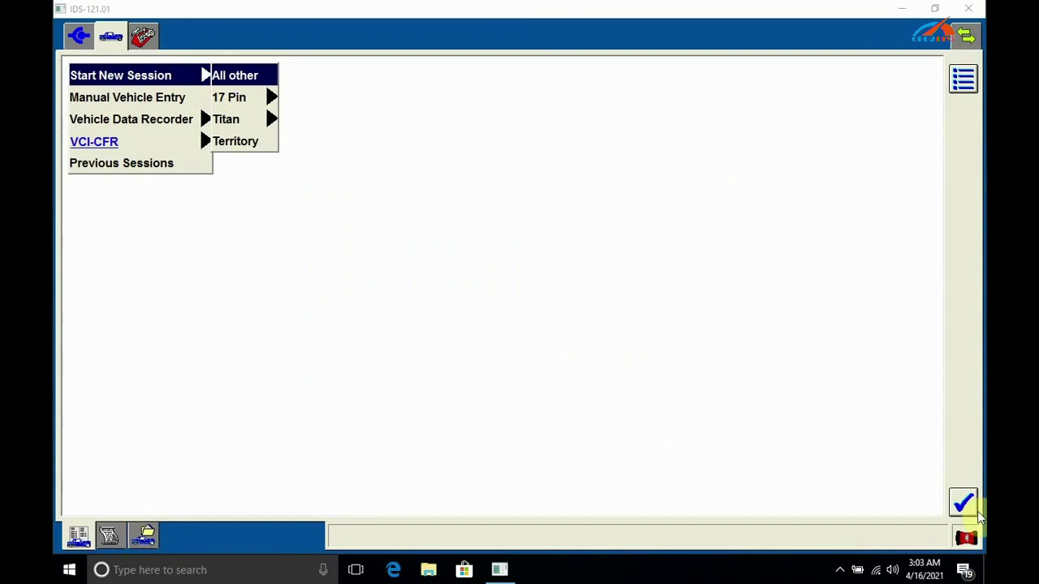
click(970, 536)
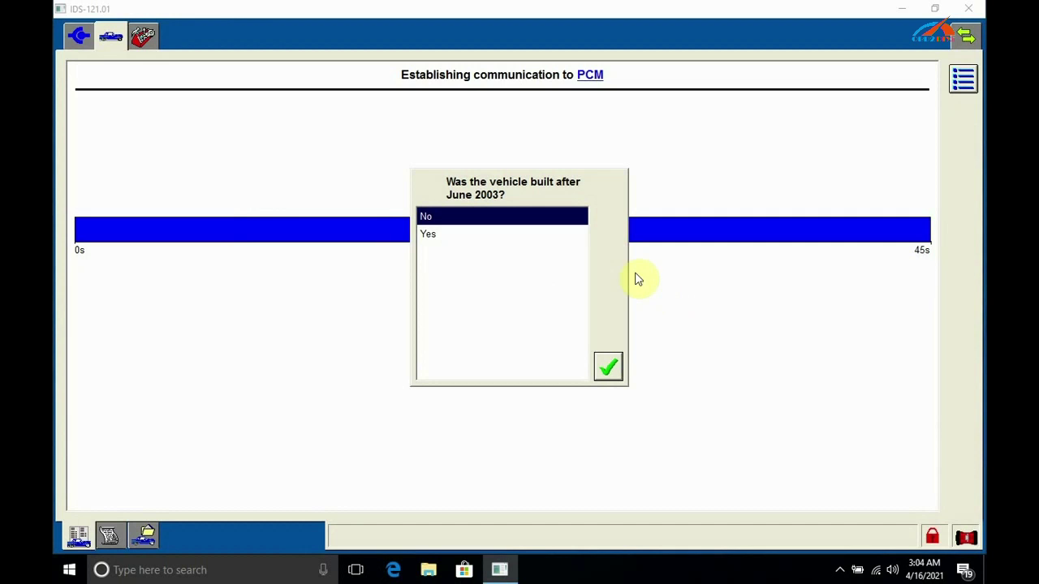
- Answer Yes to the vehicle being built after June 2003, confirm the Mondeo specification and continue to the VIN, RO and odometer entry
click(527, 234)
click(602, 357)
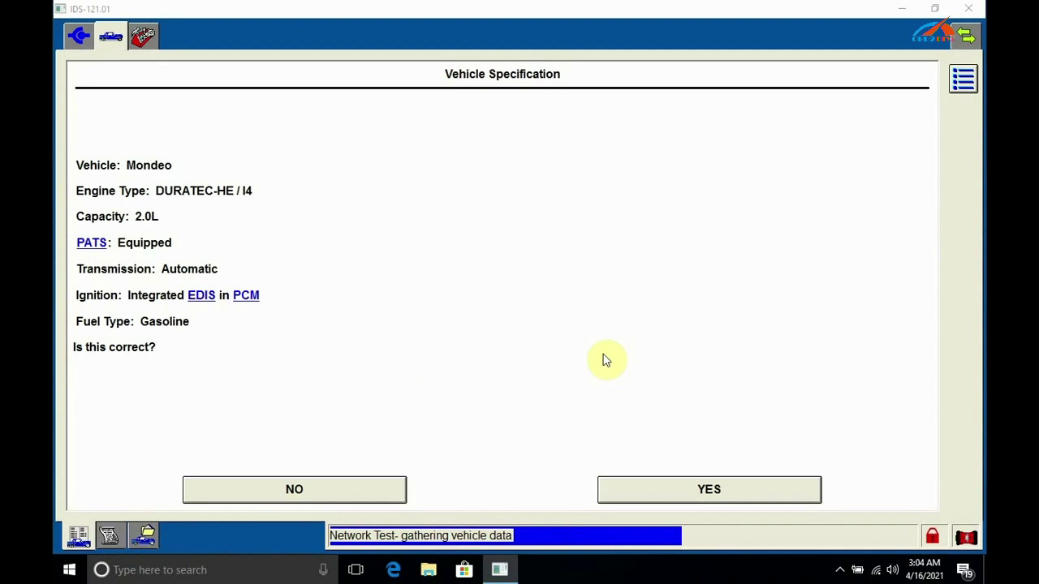
click(687, 495)
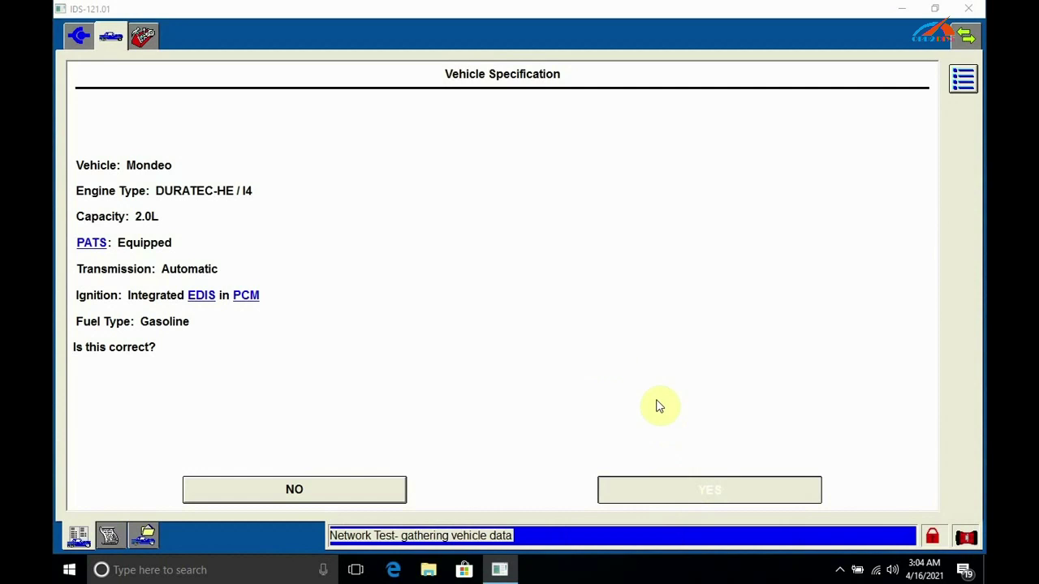
click(959, 500)
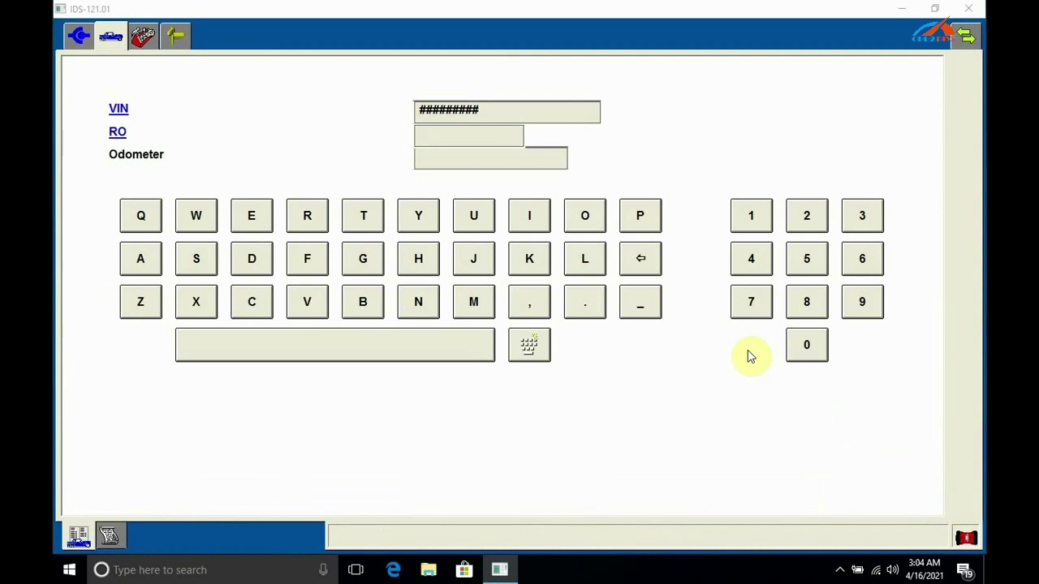
- Start the Self Test application from the vehicle session's toolbox
click(146, 38)
click(142, 123)
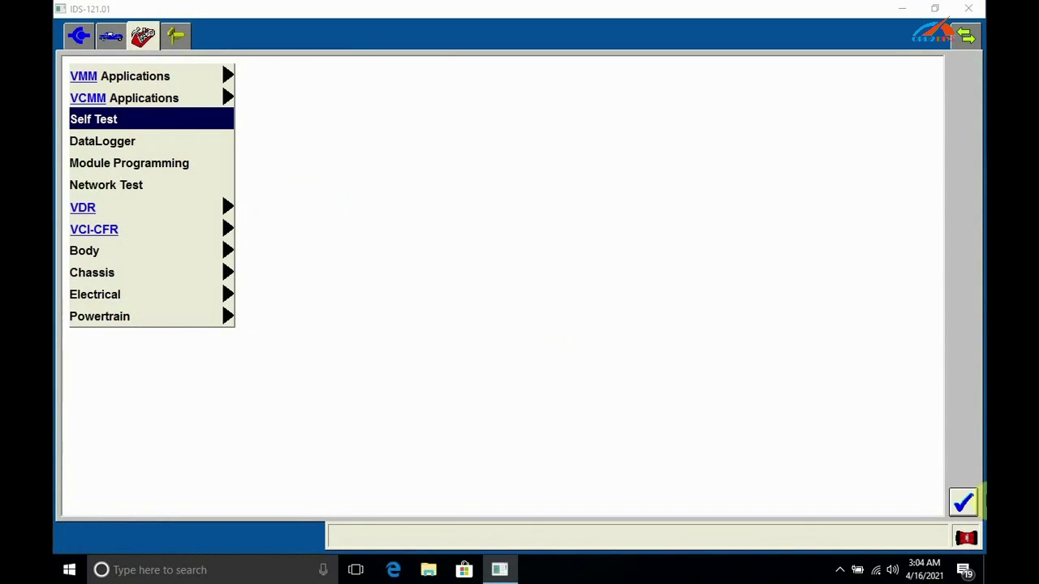
click(963, 502)
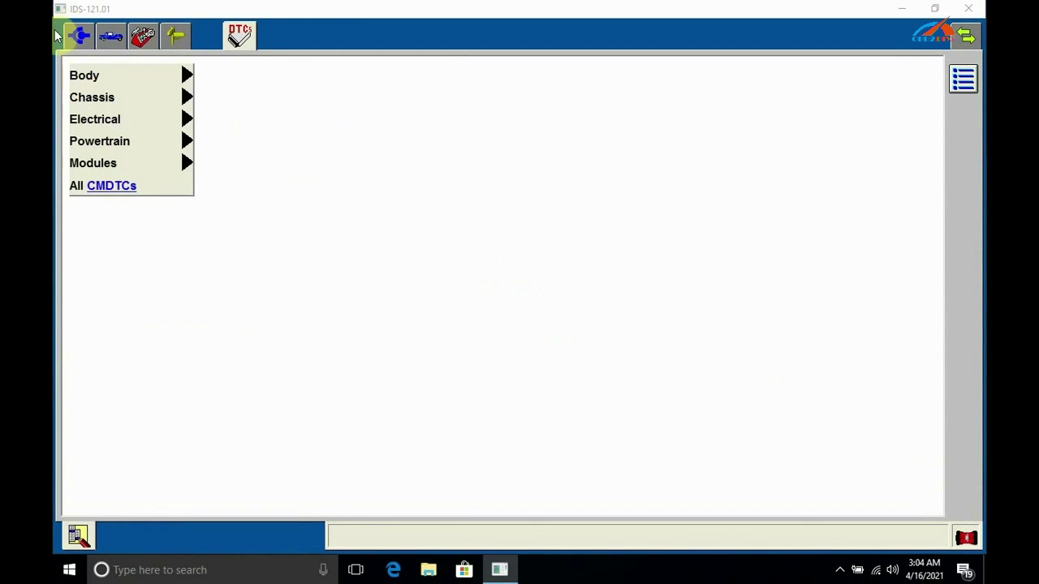
- Run Retrieve CMDTCs for the powertrain's engine and confirm that the ignition switch is set to ON
click(108, 145)
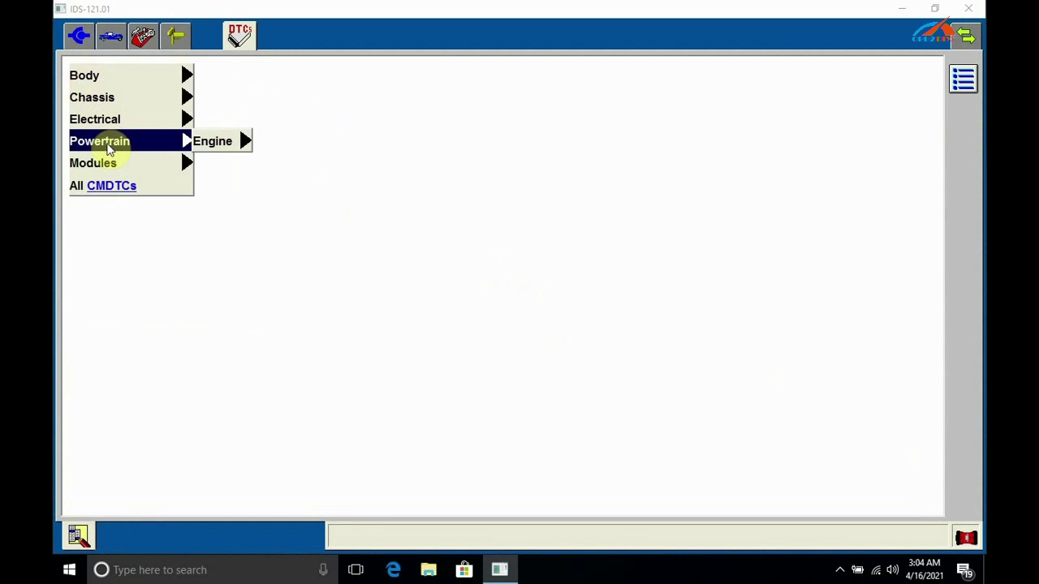
click(219, 140)
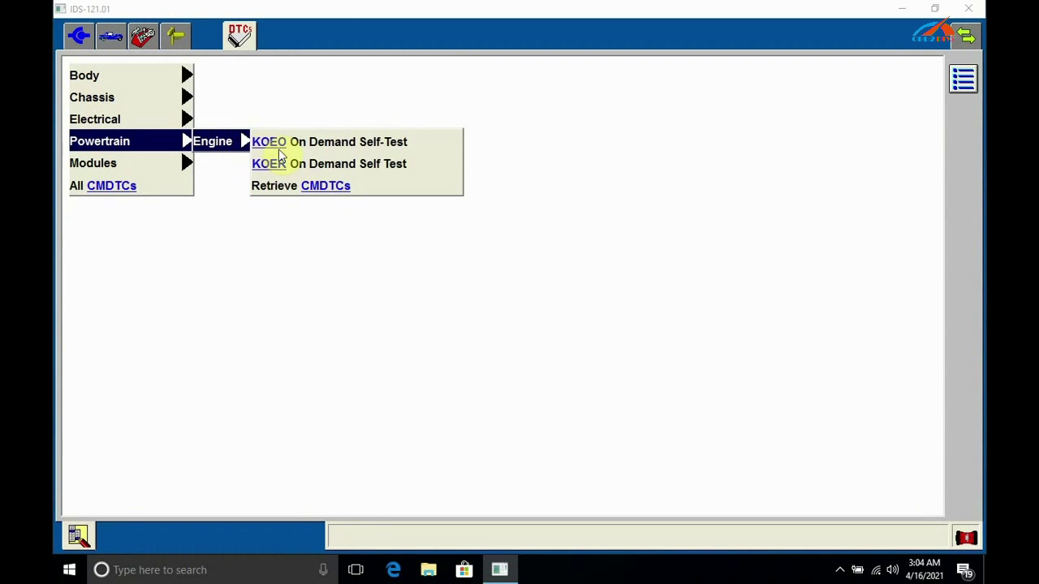
click(374, 191)
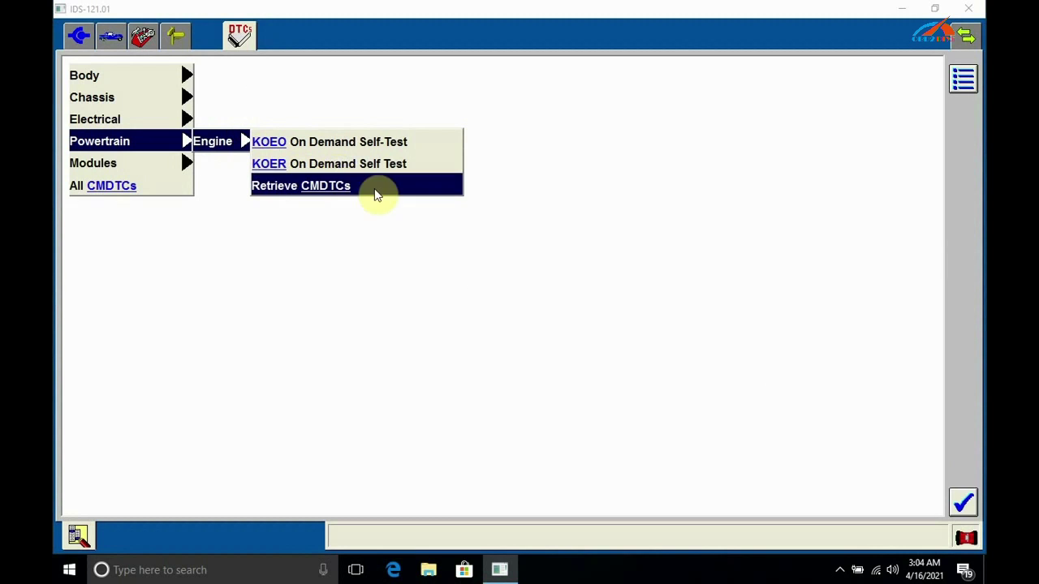
click(963, 504)
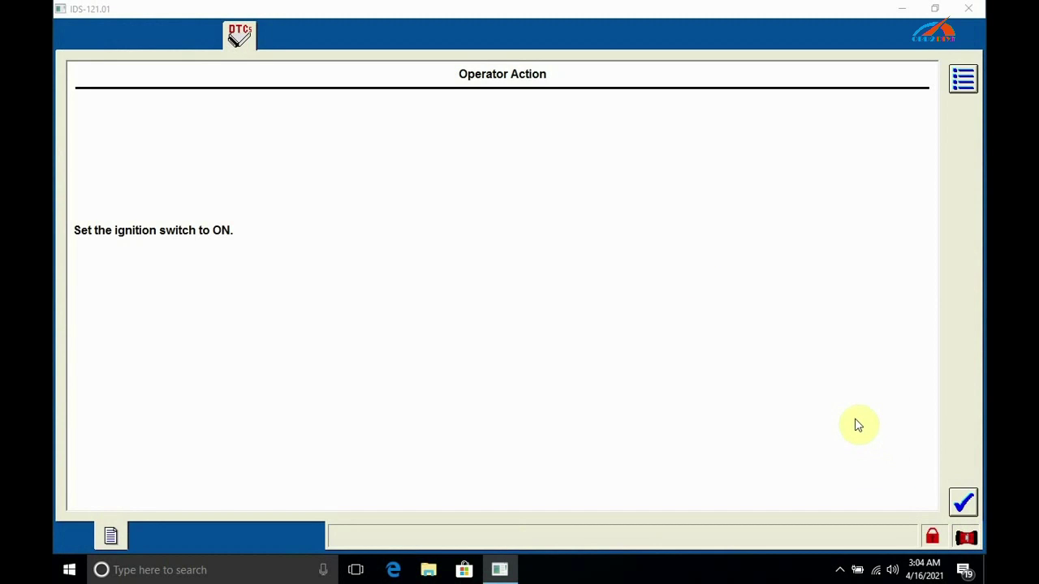
click(963, 504)
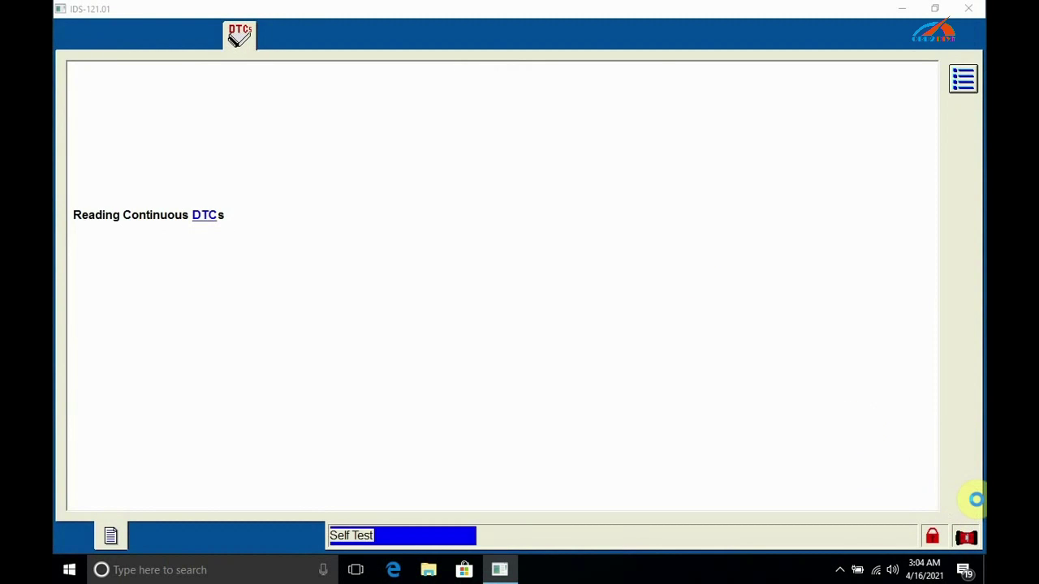